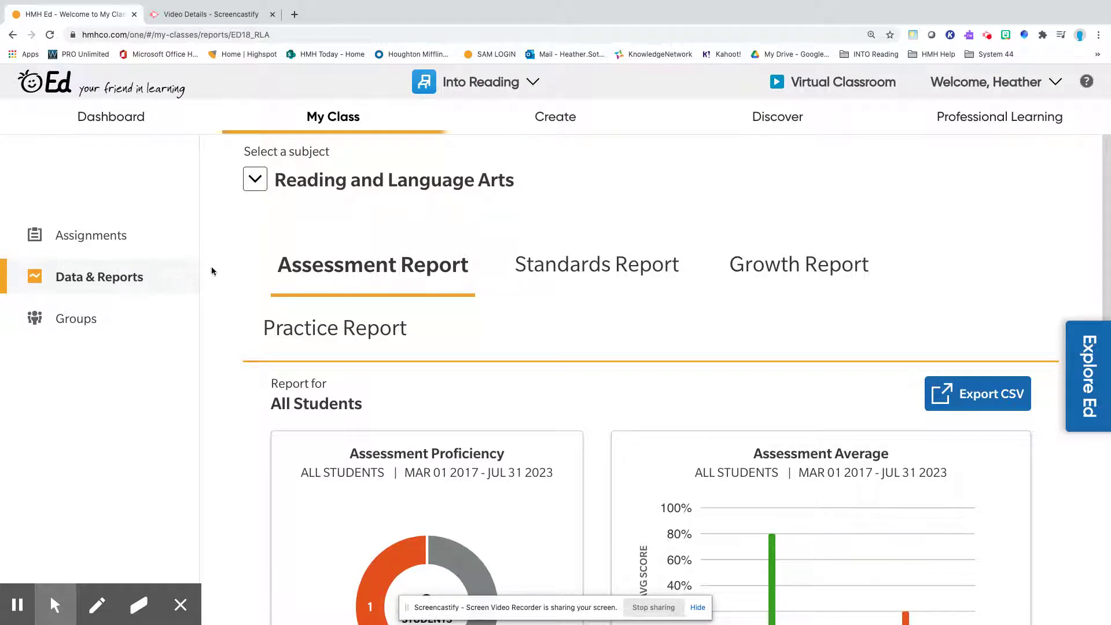
Keep Reading and Language Arts as the subject and scroll through the assessment list
{"action": "left_click", "coordinate": [255, 180]}
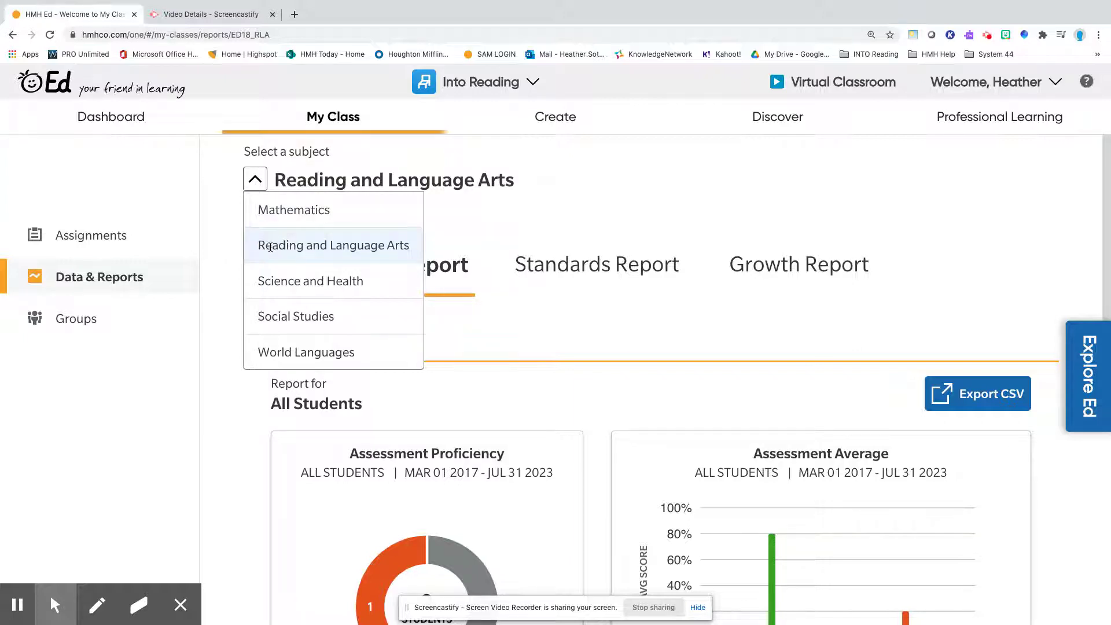
{"action": "left_click", "coordinate": [270, 247]}
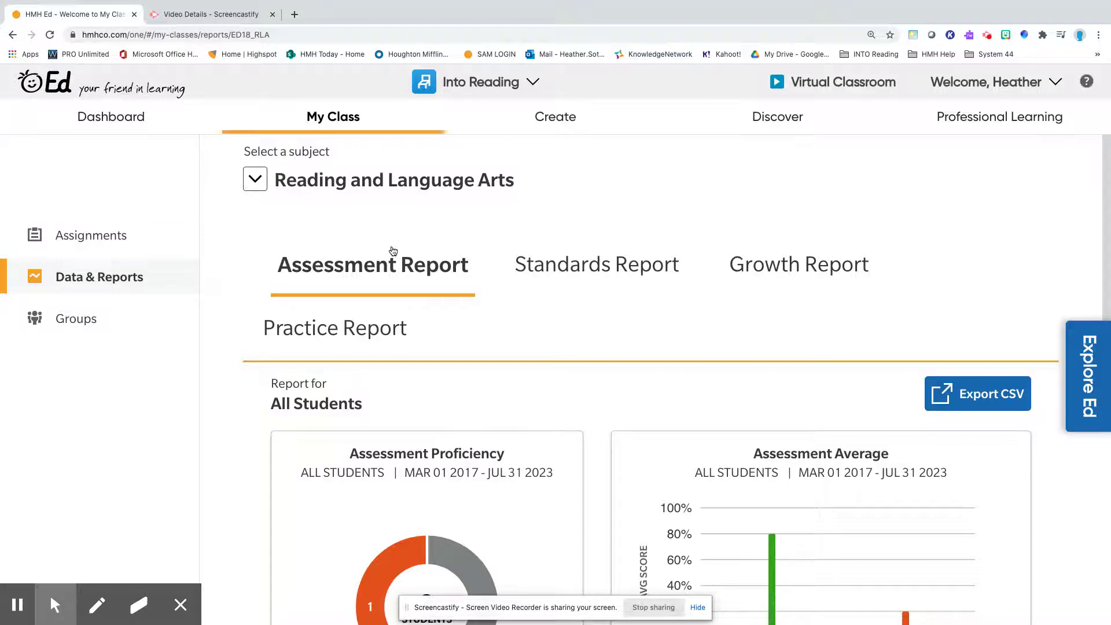
{"action": "scroll", "coordinate": [450, 264], "scroll_direction": "down", "scroll_amount": 3}
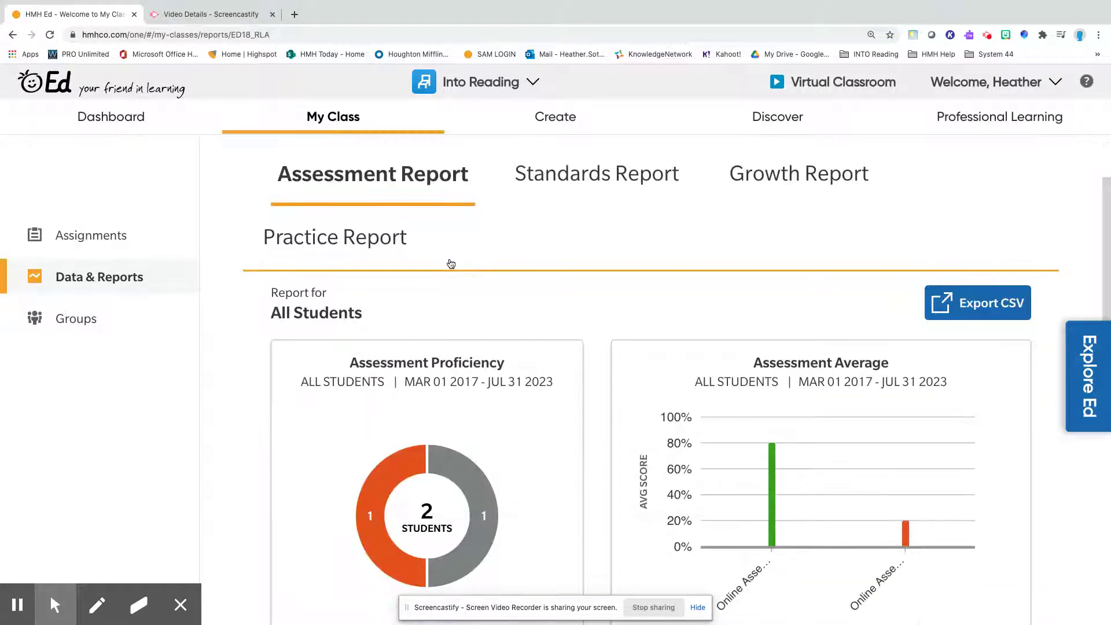
{"action": "scroll", "coordinate": [451, 264], "scroll_direction": "up", "scroll_amount": 1}
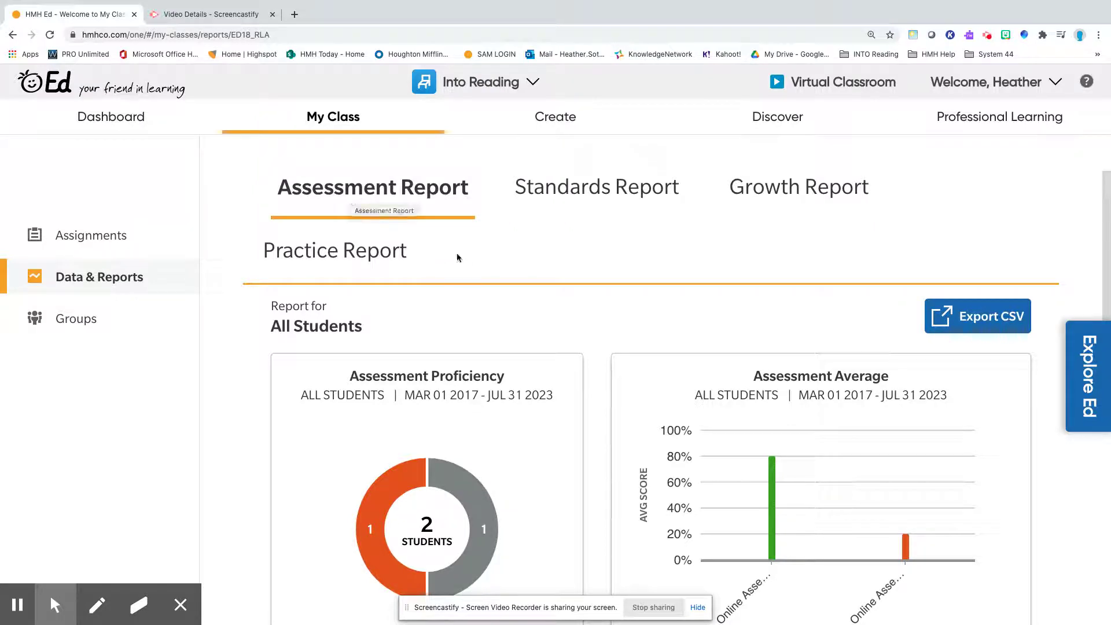
{"action": "scroll", "coordinate": [470, 258], "scroll_direction": "down", "scroll_amount": 1}
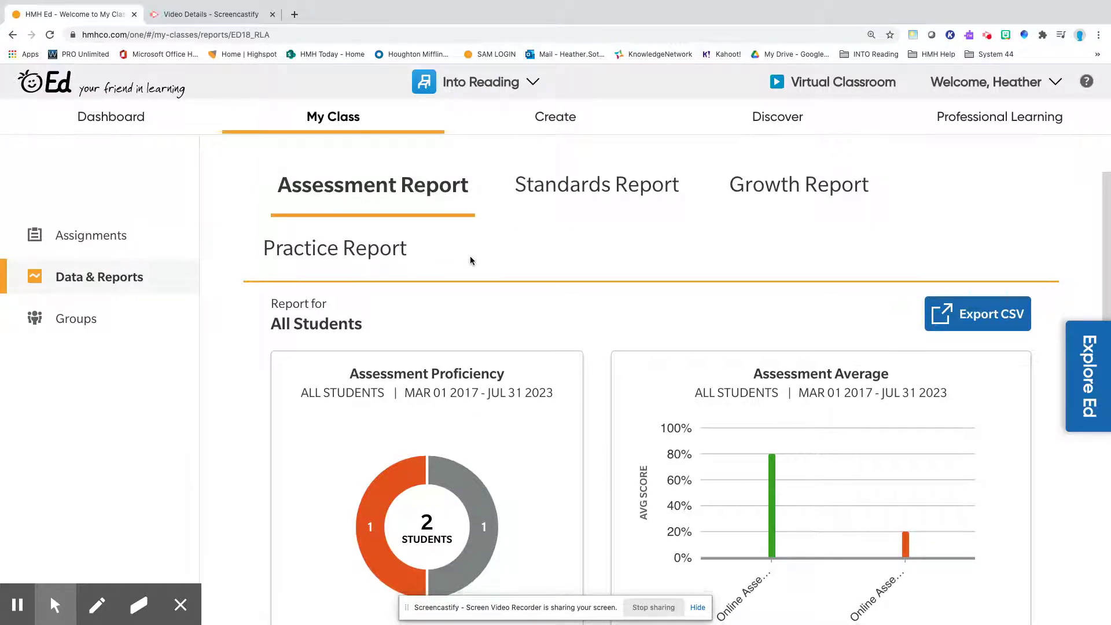
{"action": "scroll", "coordinate": [470, 258], "scroll_direction": "down", "scroll_amount": 2}
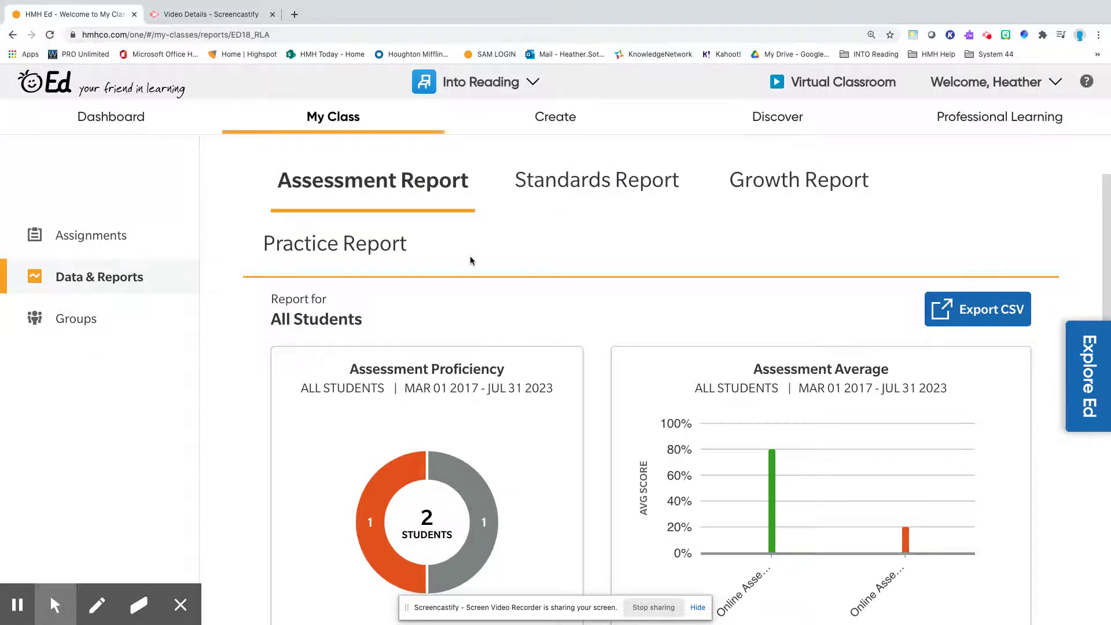
{"action": "scroll", "coordinate": [469, 260], "scroll_direction": "down", "scroll_amount": 3}
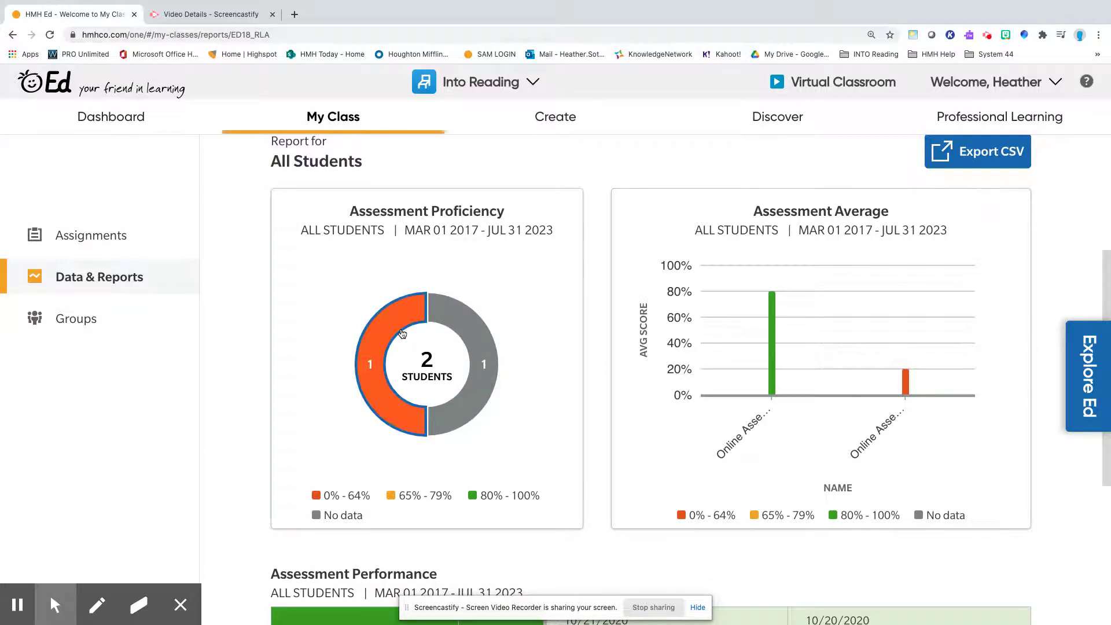
{"action": "scroll", "coordinate": [399, 335], "scroll_direction": "down", "scroll_amount": 1}
{"action": "scroll", "coordinate": [402, 334], "scroll_direction": "down", "scroll_amount": 2}
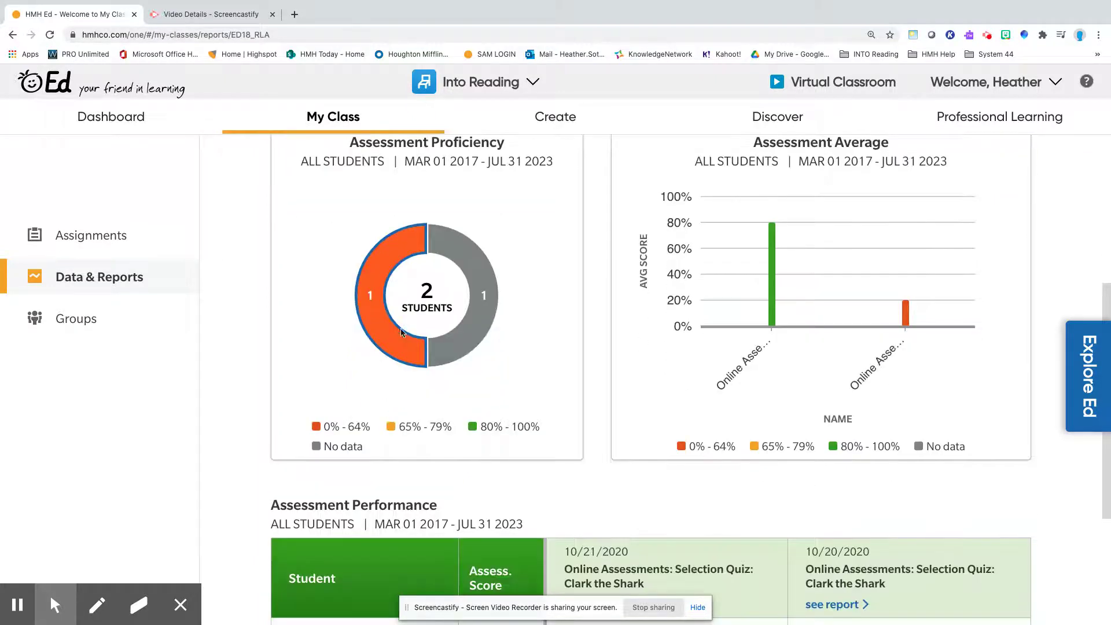
{"action": "scroll", "coordinate": [402, 334], "scroll_direction": "up", "scroll_amount": 1}
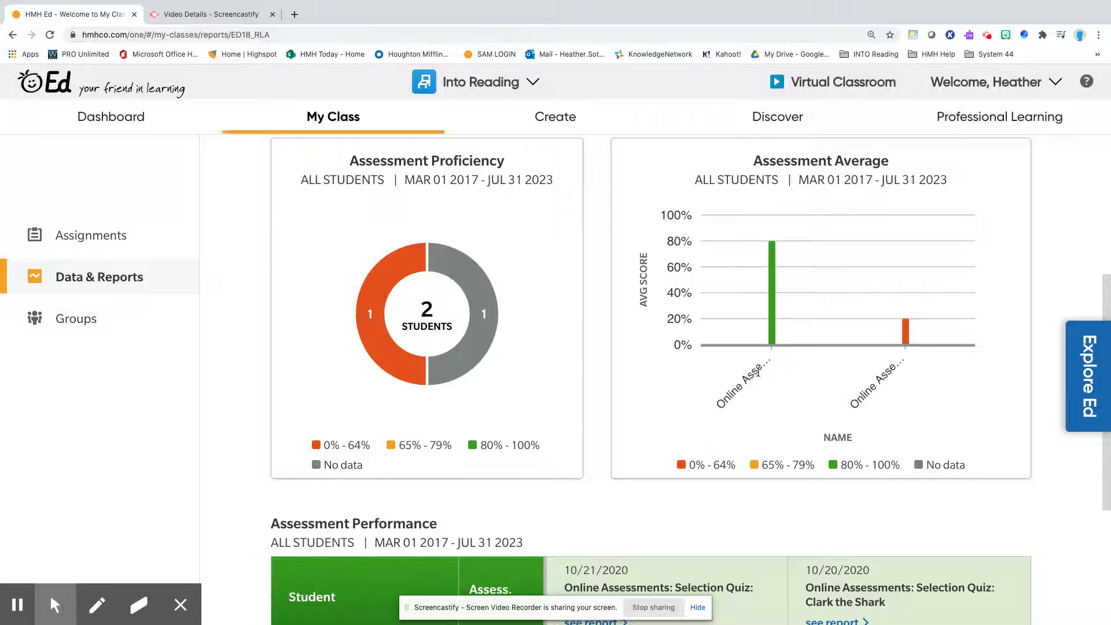
Inspect the Clark the Shark quiz average, checking the 0%–64% band and no-data students
{"action": "left_click", "coordinate": [773, 329]}
{"action": "left_click", "coordinate": [392, 286]}
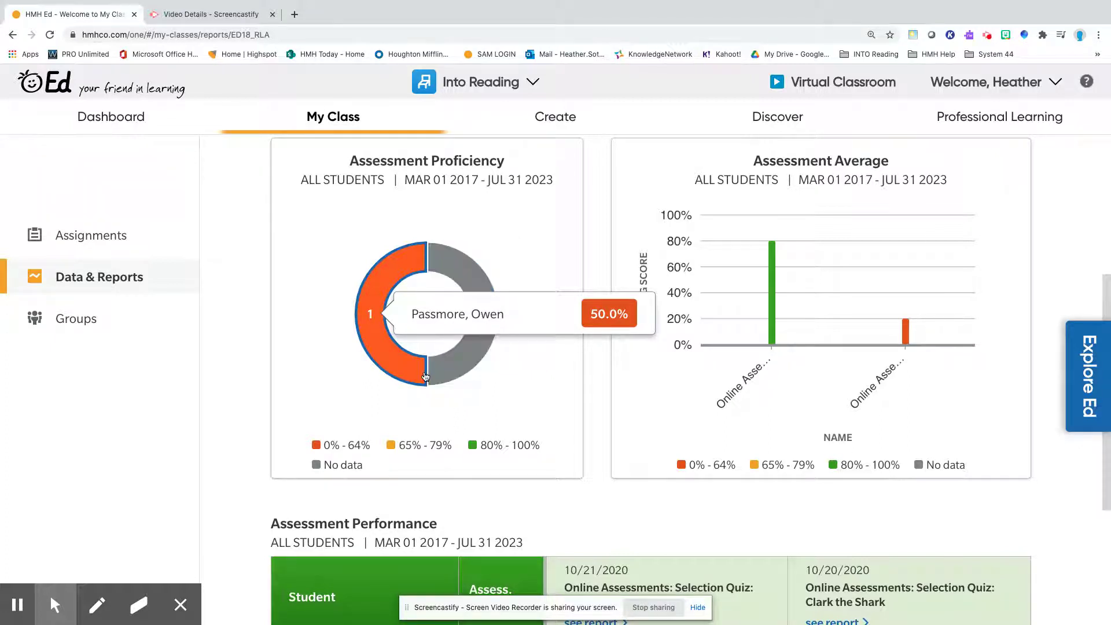
{"action": "left_click", "coordinate": [468, 356]}
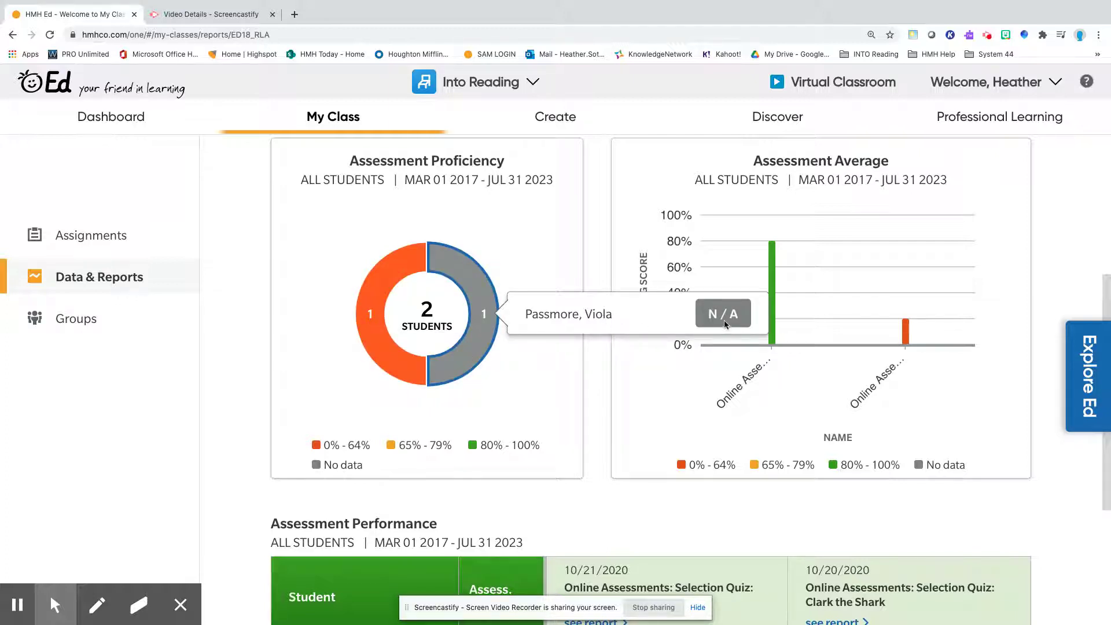
{"action": "left_click", "coordinate": [537, 384]}
{"action": "scroll", "coordinate": [552, 378], "scroll_direction": "down", "scroll_amount": 1}
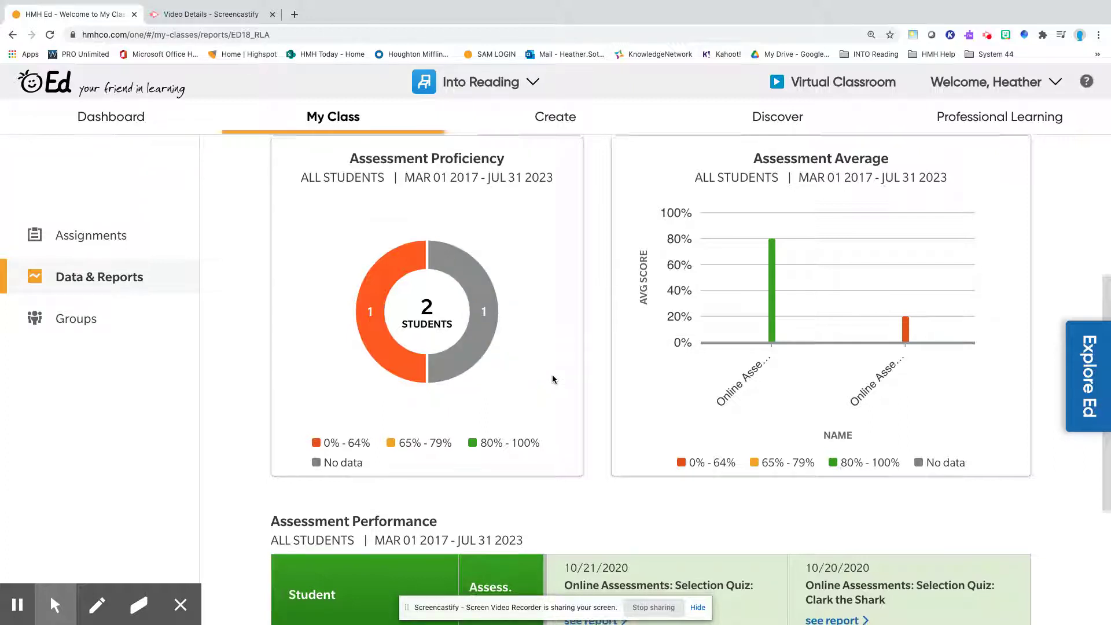
{"action": "scroll", "coordinate": [575, 375], "scroll_direction": "down", "scroll_amount": 3}
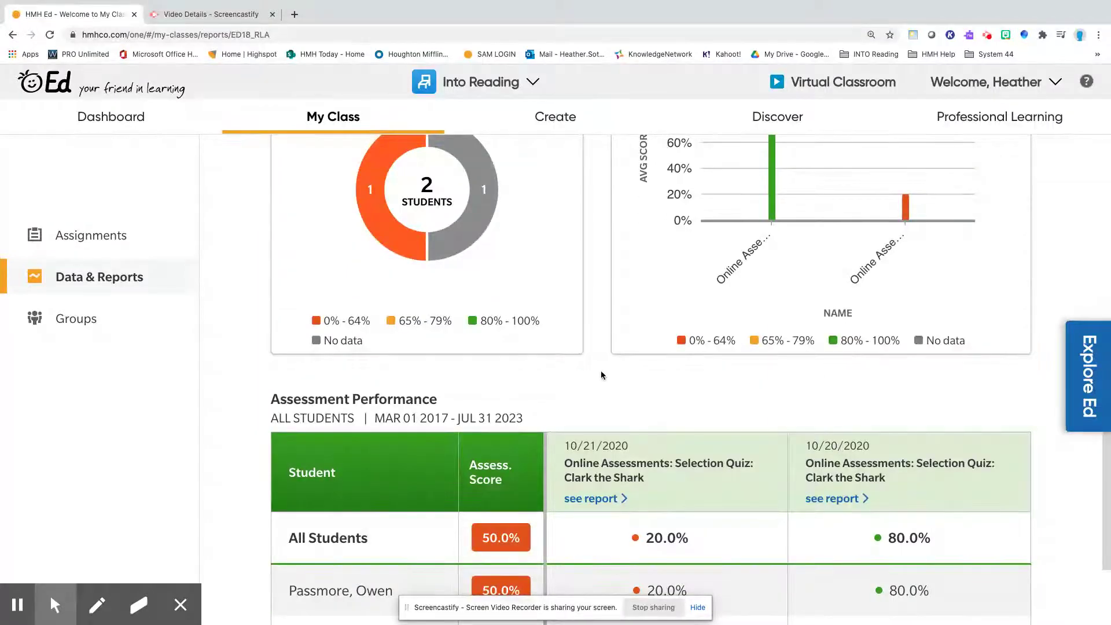
{"action": "scroll", "coordinate": [615, 379], "scroll_direction": "down", "scroll_amount": 1}
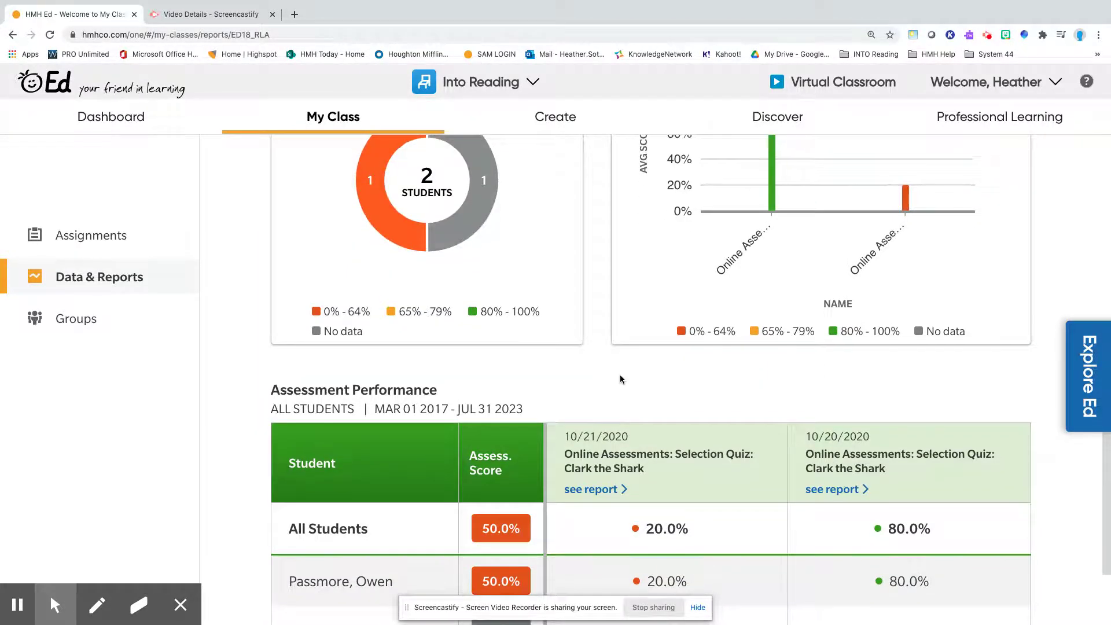
{"action": "scroll", "coordinate": [619, 374], "scroll_direction": "up", "scroll_amount": 4}
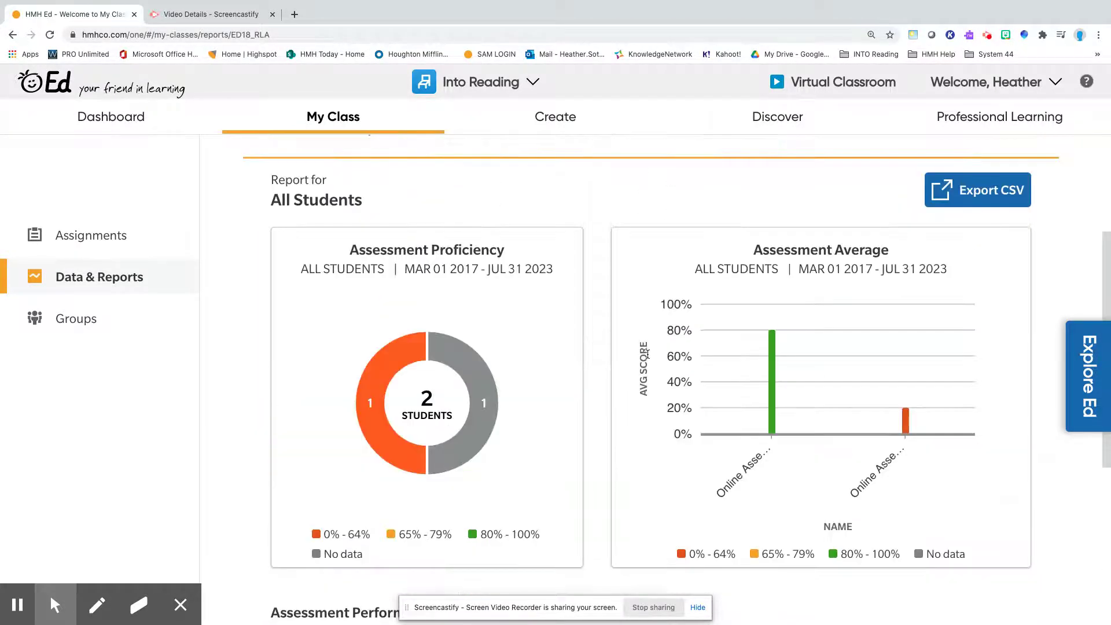
{"action": "left_click", "coordinate": [772, 371]}
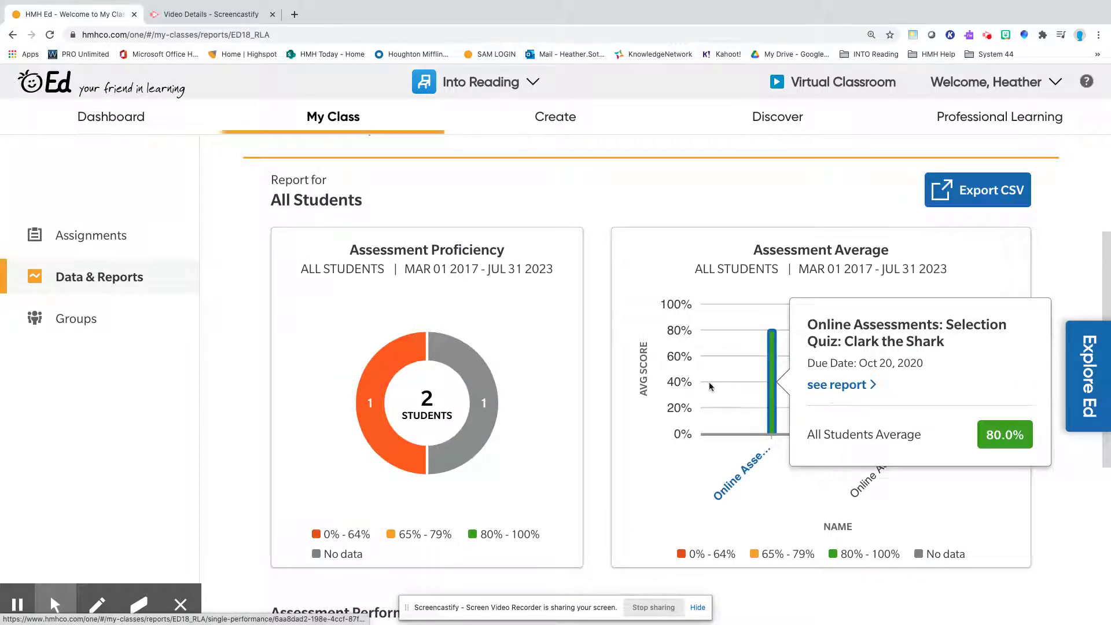
{"action": "left_click", "coordinate": [650, 445]}
{"action": "scroll", "coordinate": [651, 444], "scroll_direction": "down", "scroll_amount": 1}
{"action": "scroll", "coordinate": [654, 445], "scroll_direction": "down", "scroll_amount": 4}
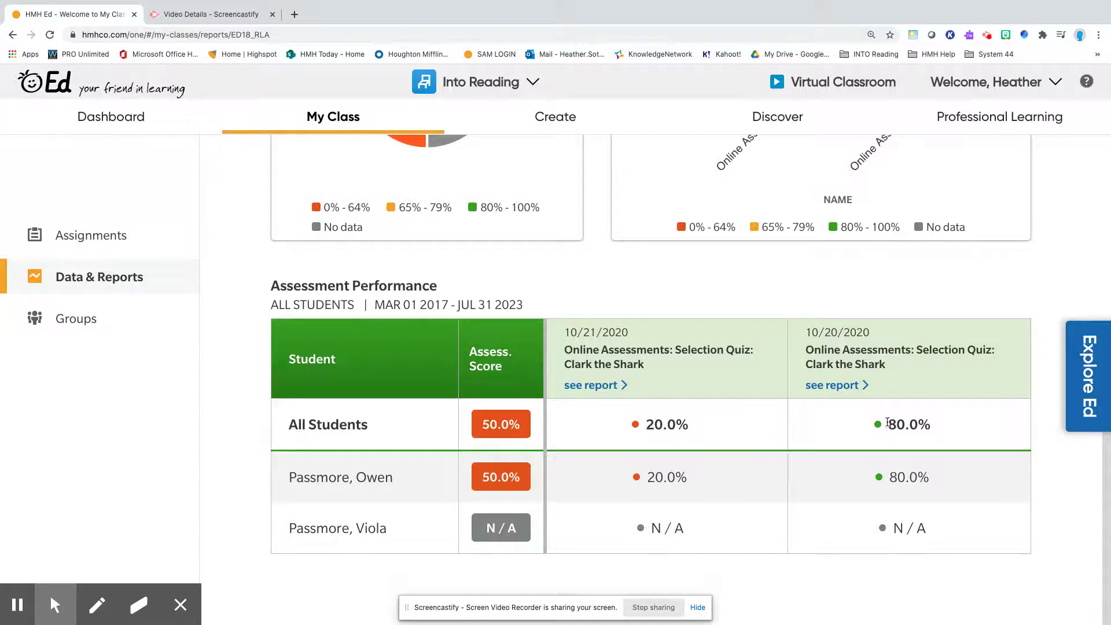
Open the detailed report for the 10/20/2020 quiz and preview the Item 1 question
{"action": "left_click", "coordinate": [846, 390]}
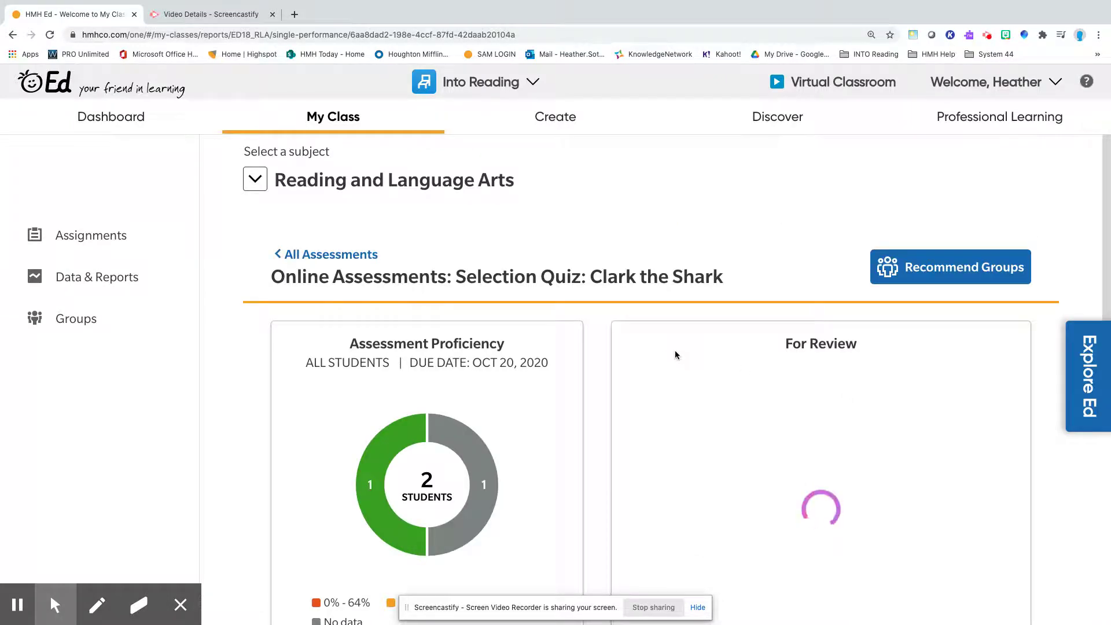
{"action": "scroll", "coordinate": [675, 353], "scroll_direction": "down", "scroll_amount": 1}
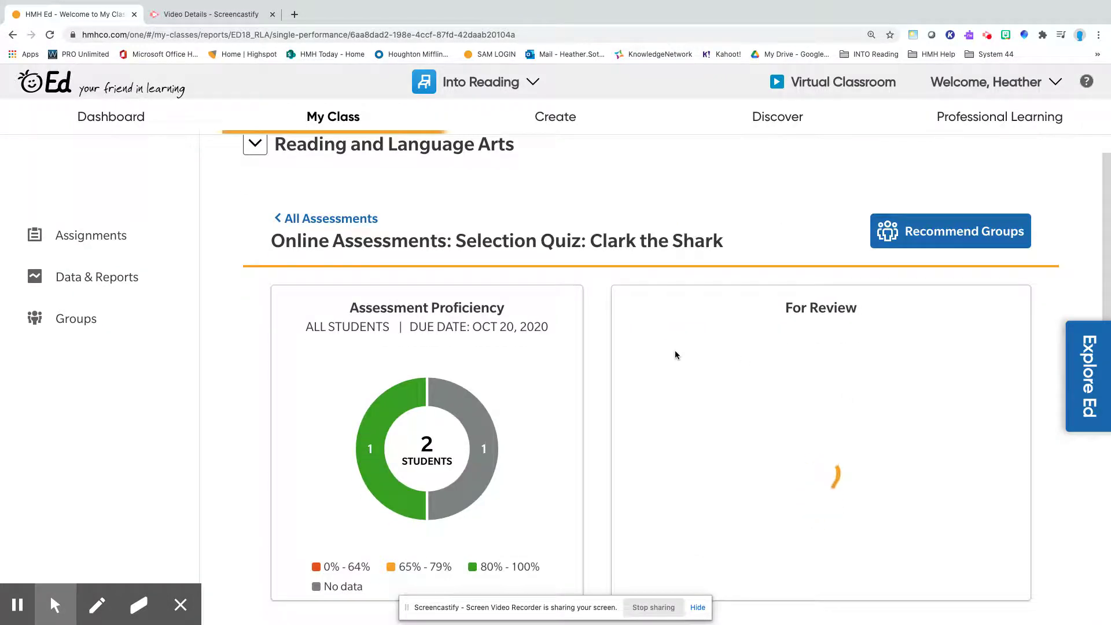
{"action": "scroll", "coordinate": [675, 351], "scroll_direction": "up", "scroll_amount": 1}
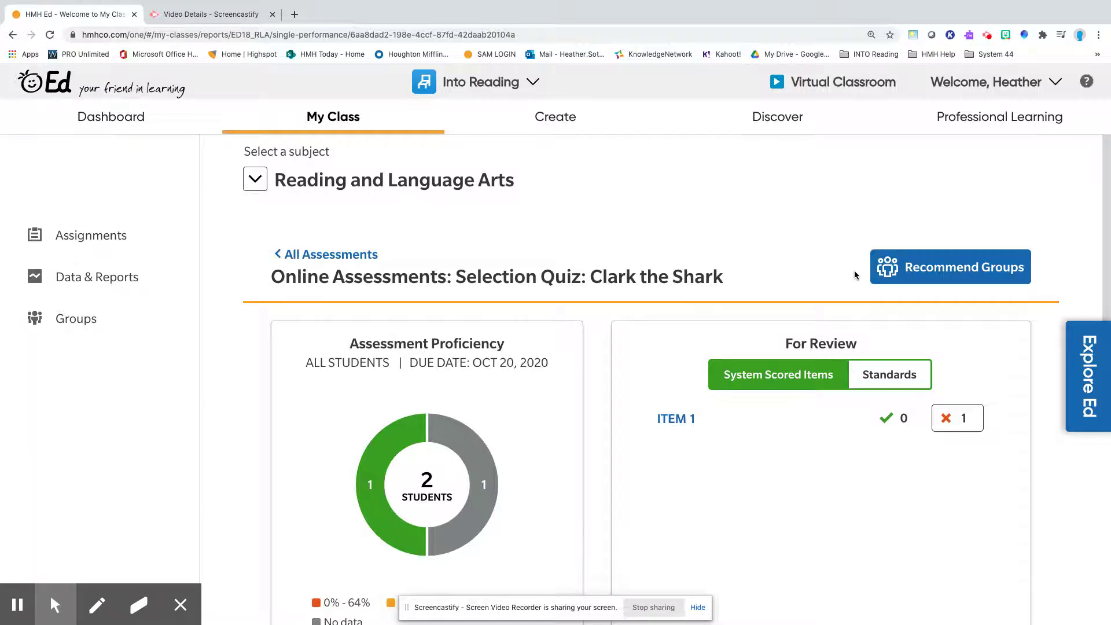
{"action": "scroll", "coordinate": [854, 270], "scroll_direction": "down", "scroll_amount": 1}
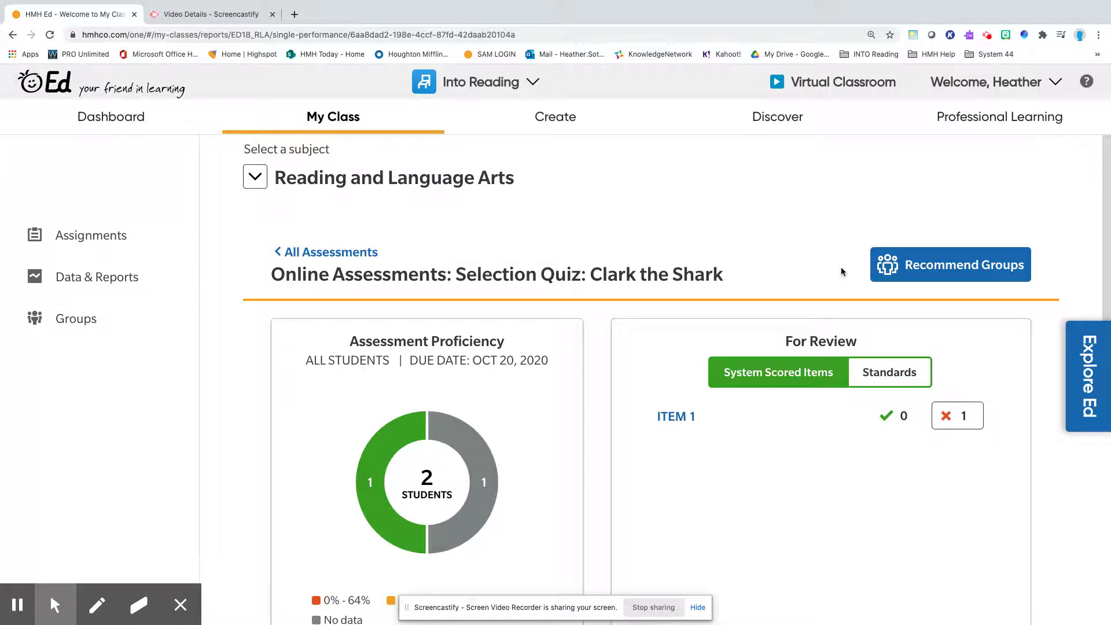
{"action": "scroll", "coordinate": [841, 267], "scroll_direction": "down", "scroll_amount": 2}
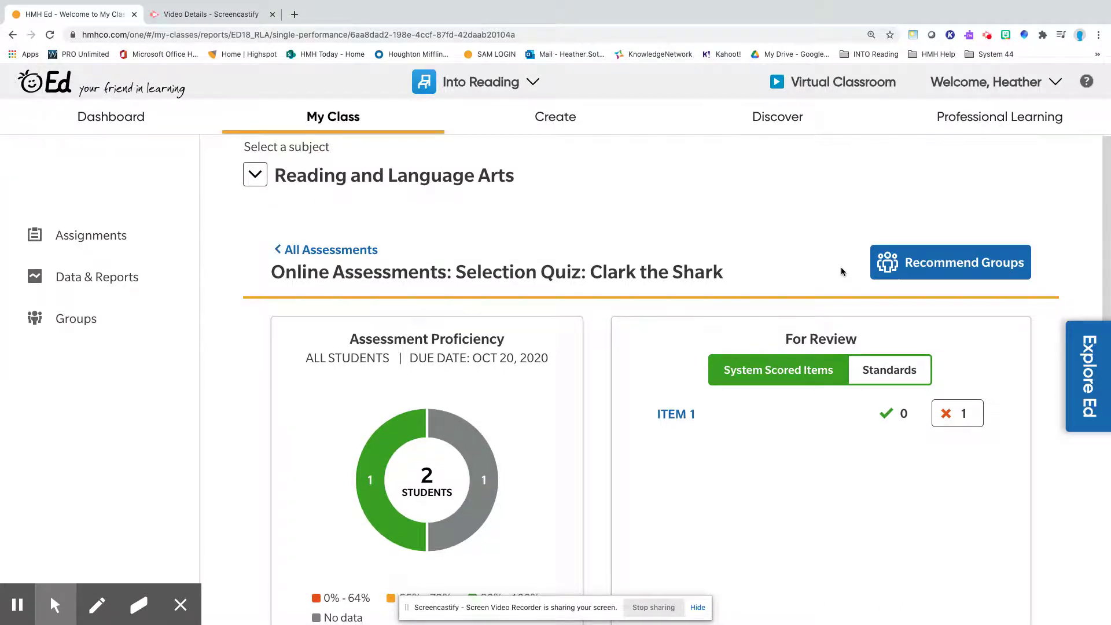
{"action": "scroll", "coordinate": [841, 267], "scroll_direction": "down", "scroll_amount": 1}
{"action": "scroll", "coordinate": [841, 267], "scroll_direction": "down", "scroll_amount": 1}
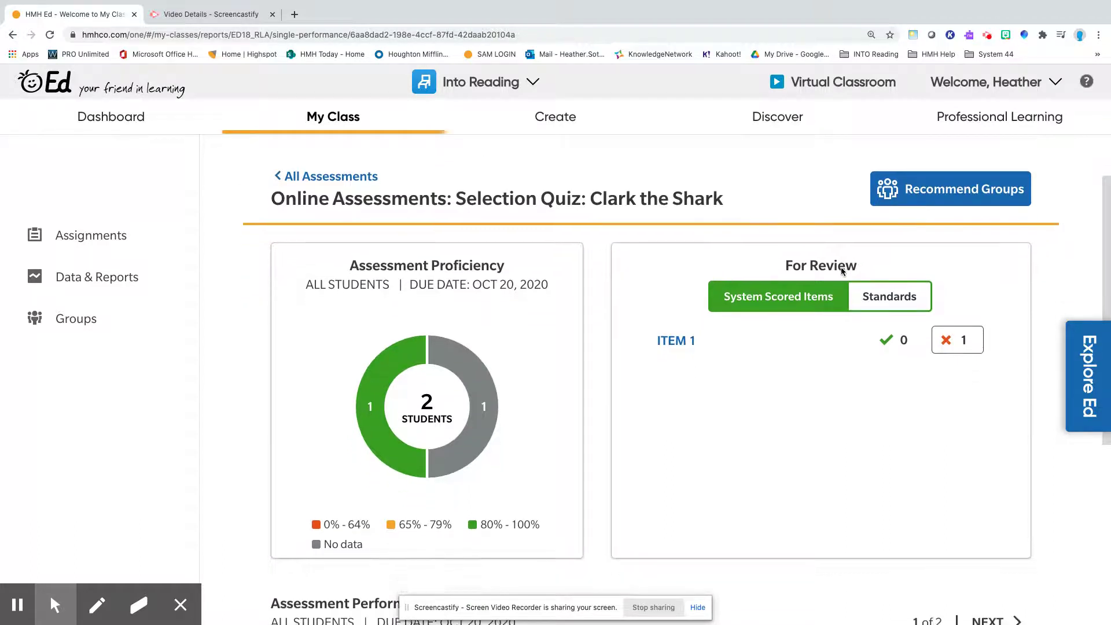
{"action": "scroll", "coordinate": [777, 270], "scroll_direction": "down", "scroll_amount": 2}
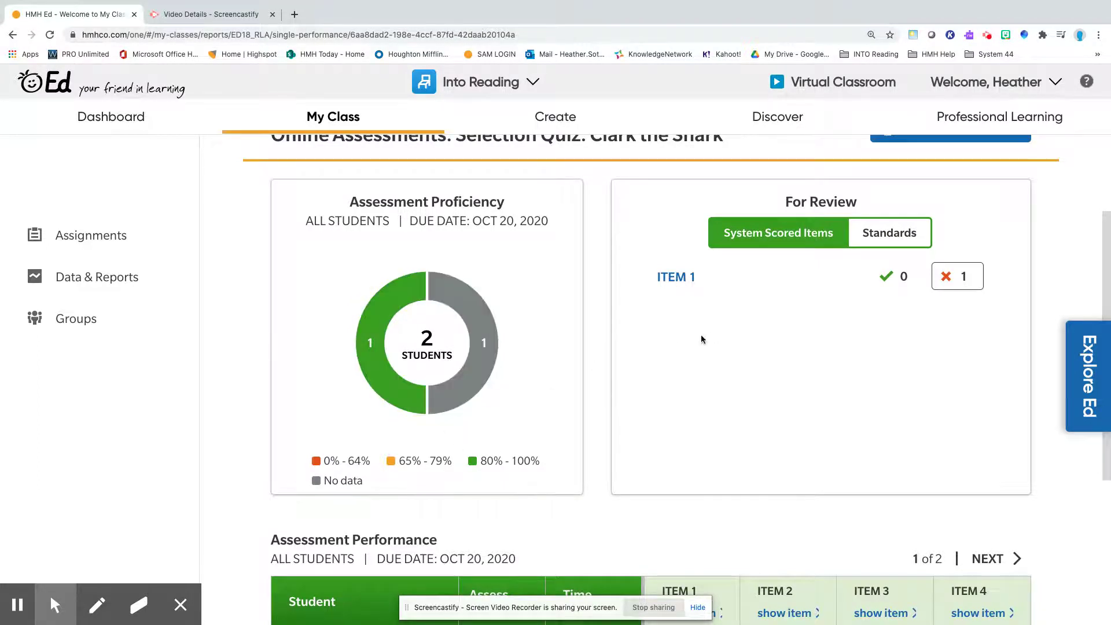
{"action": "left_click", "coordinate": [678, 279]}
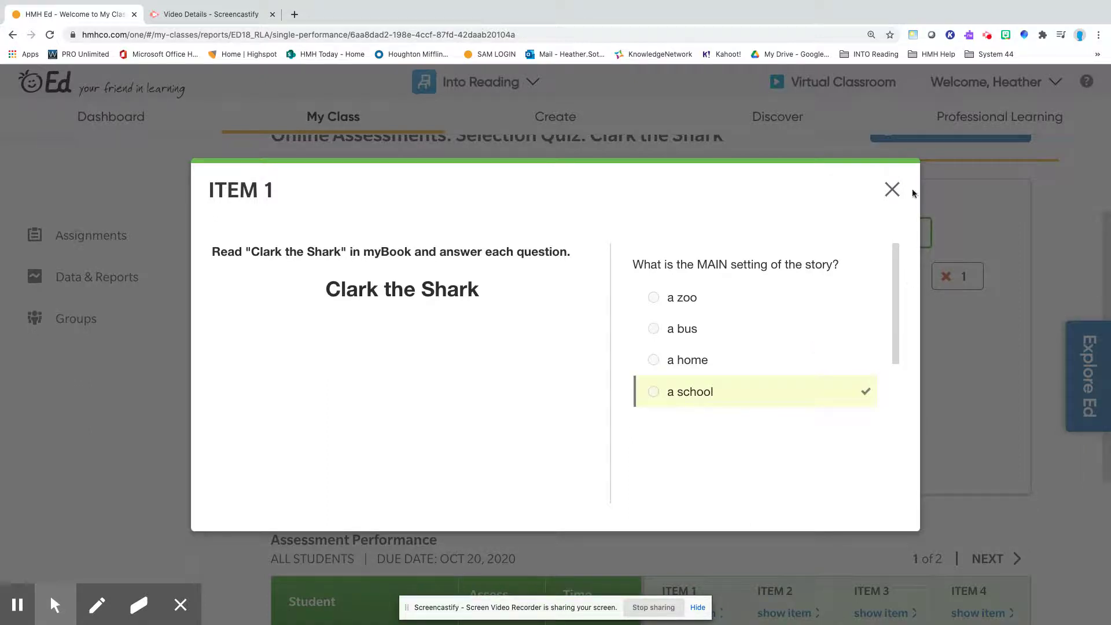
{"action": "left_click", "coordinate": [892, 189]}
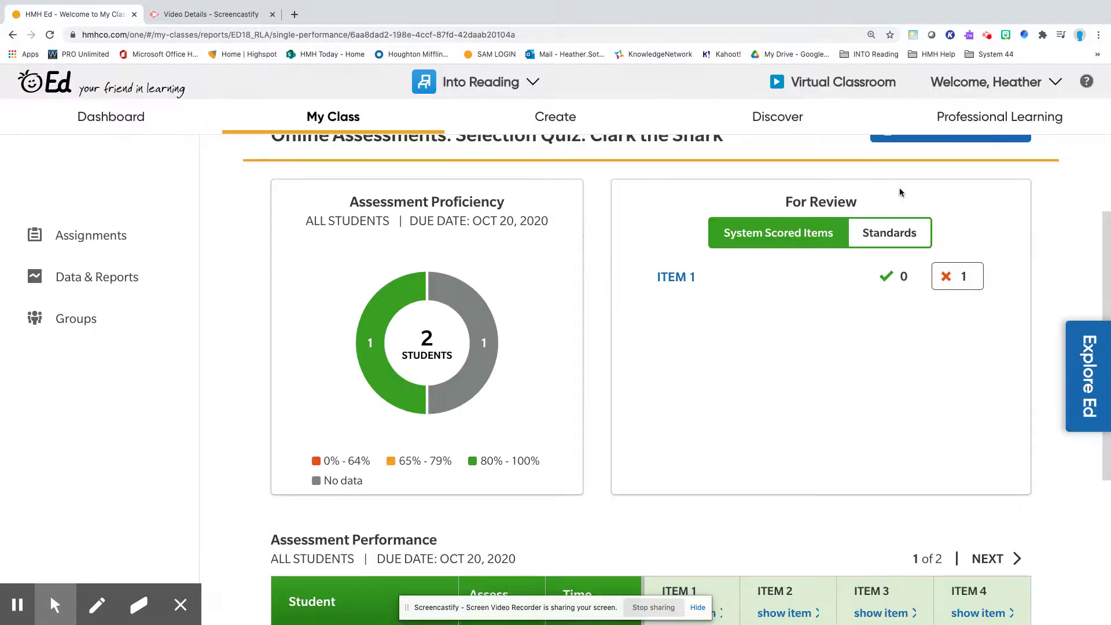
Show review results by Standards using the New York English Language Arts standard set
{"action": "left_click", "coordinate": [900, 242]}
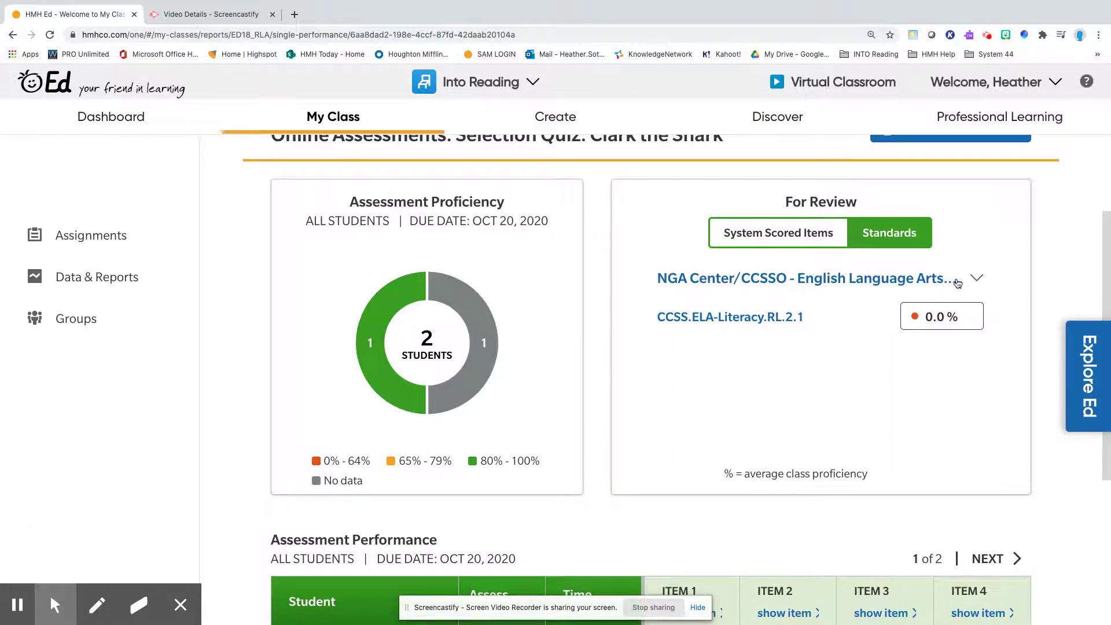
{"action": "left_click", "coordinate": [975, 281]}
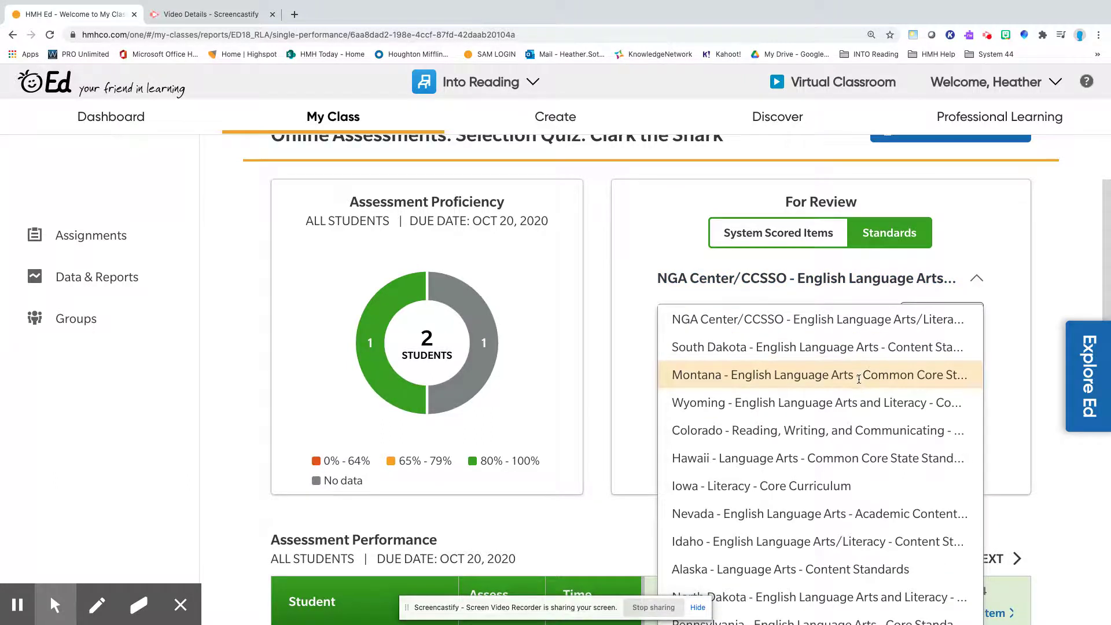
{"action": "scroll", "coordinate": [833, 463], "scroll_direction": "down", "scroll_amount": 4}
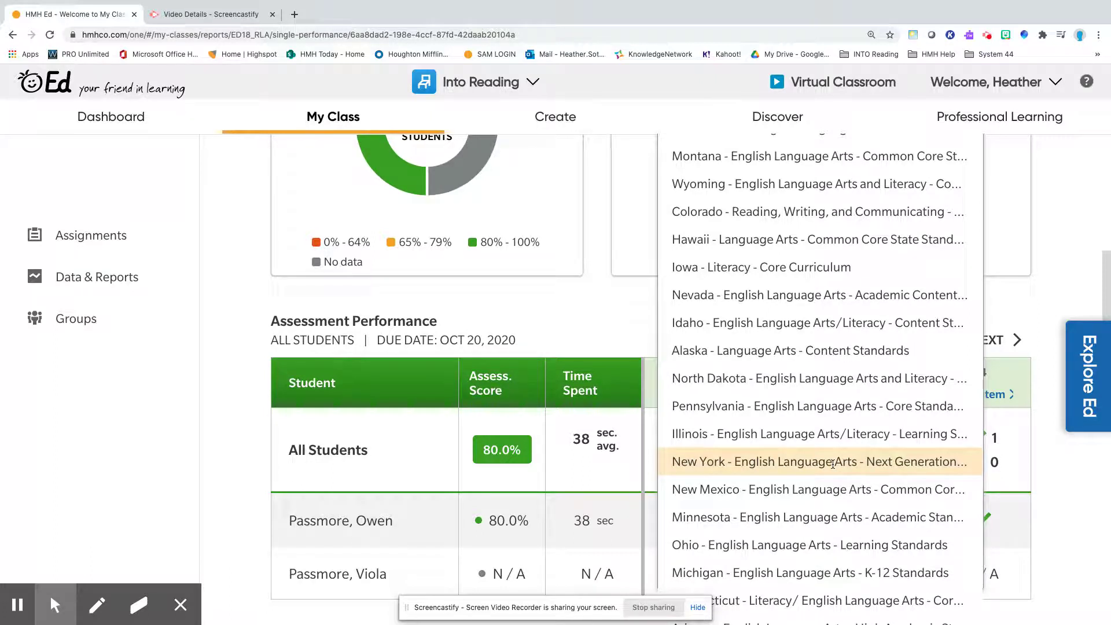
{"action": "left_click", "coordinate": [832, 463]}
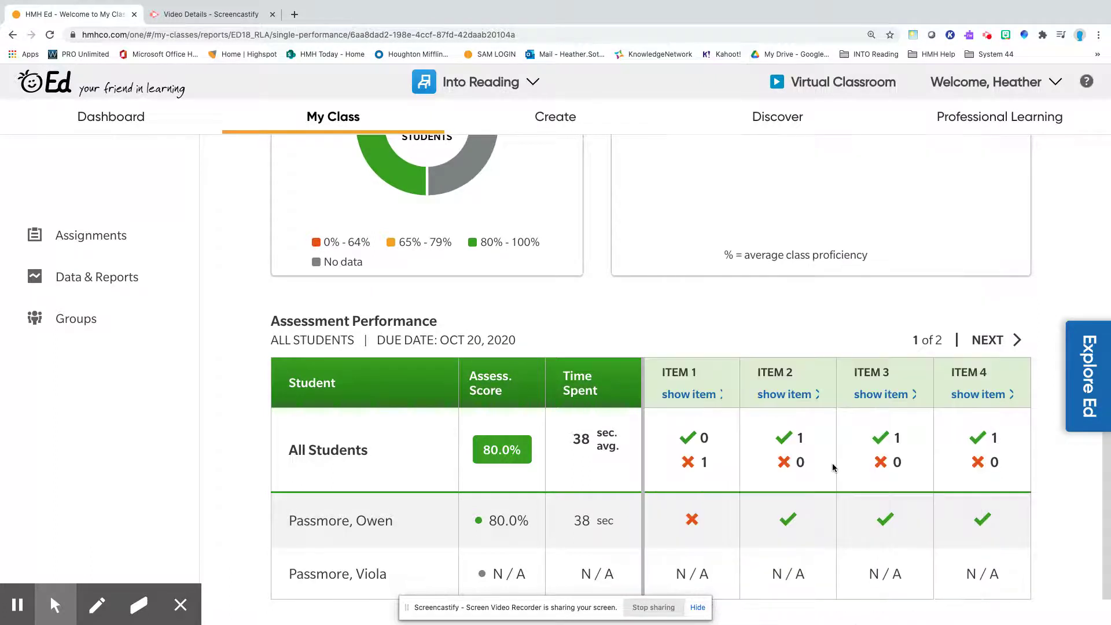
{"action": "scroll", "coordinate": [756, 329], "scroll_direction": "up", "scroll_amount": 4}
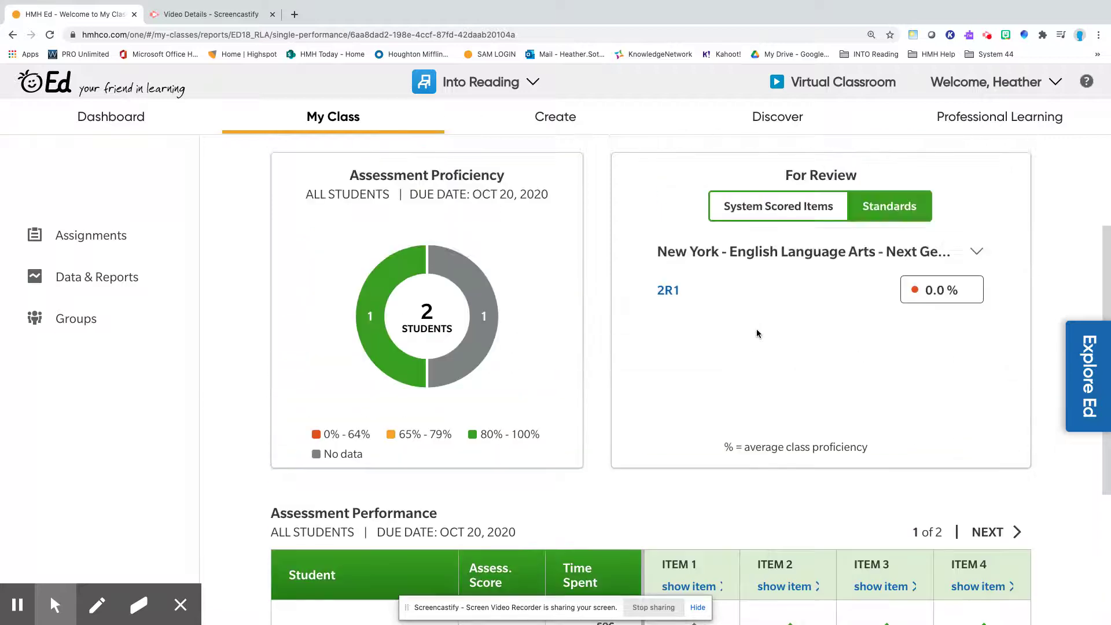
{"action": "left_click", "coordinate": [674, 295]}
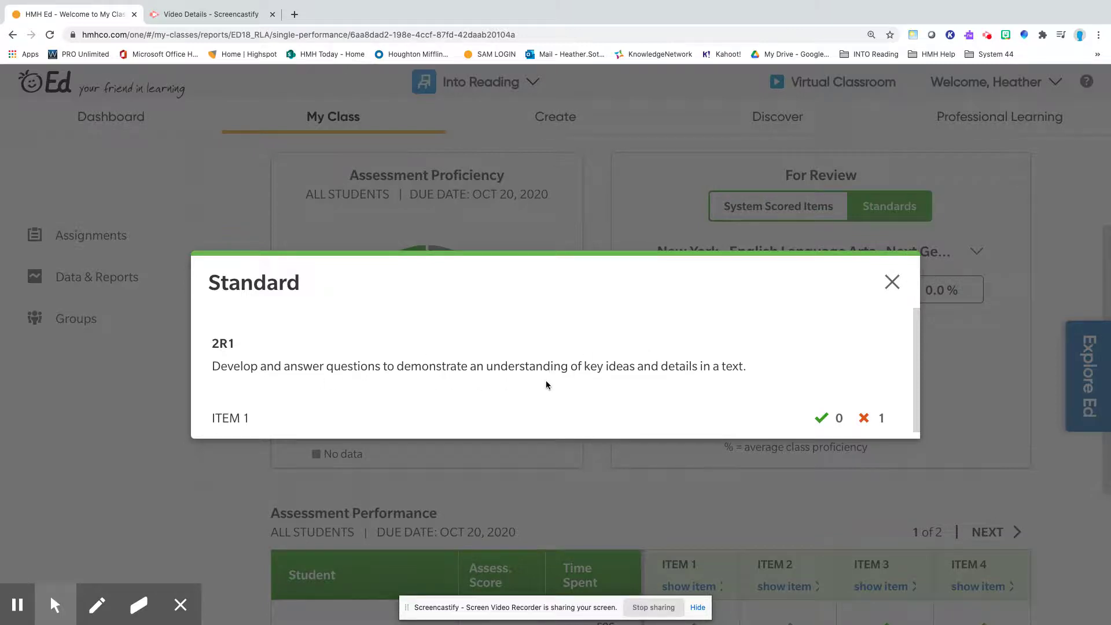
{"action": "scroll", "coordinate": [550, 381], "scroll_direction": "down", "scroll_amount": 1}
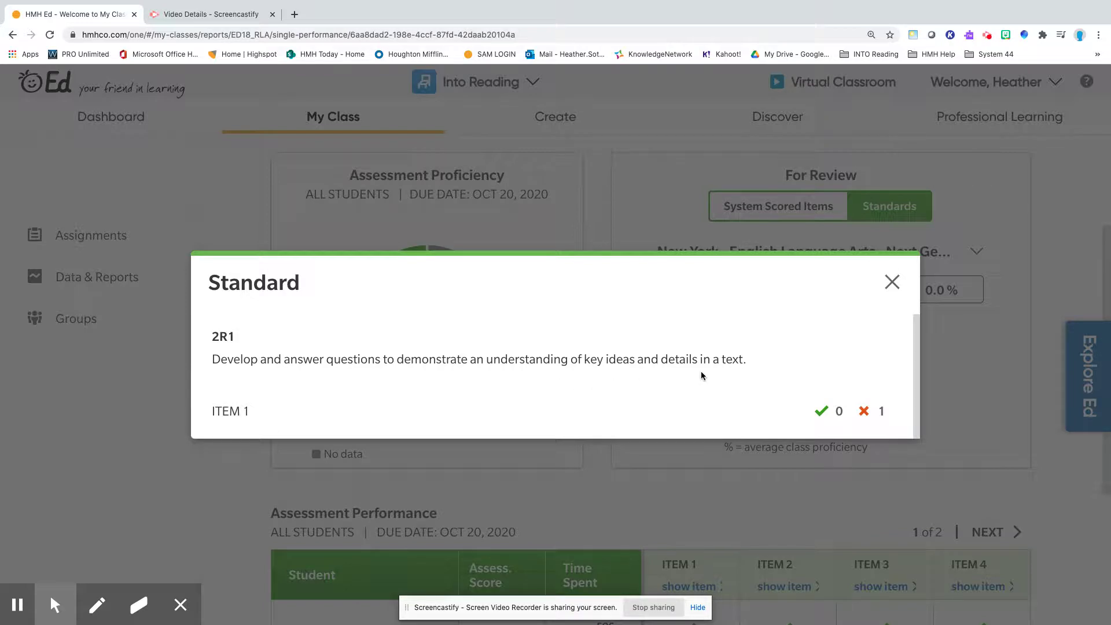
{"action": "left_click", "coordinate": [892, 283]}
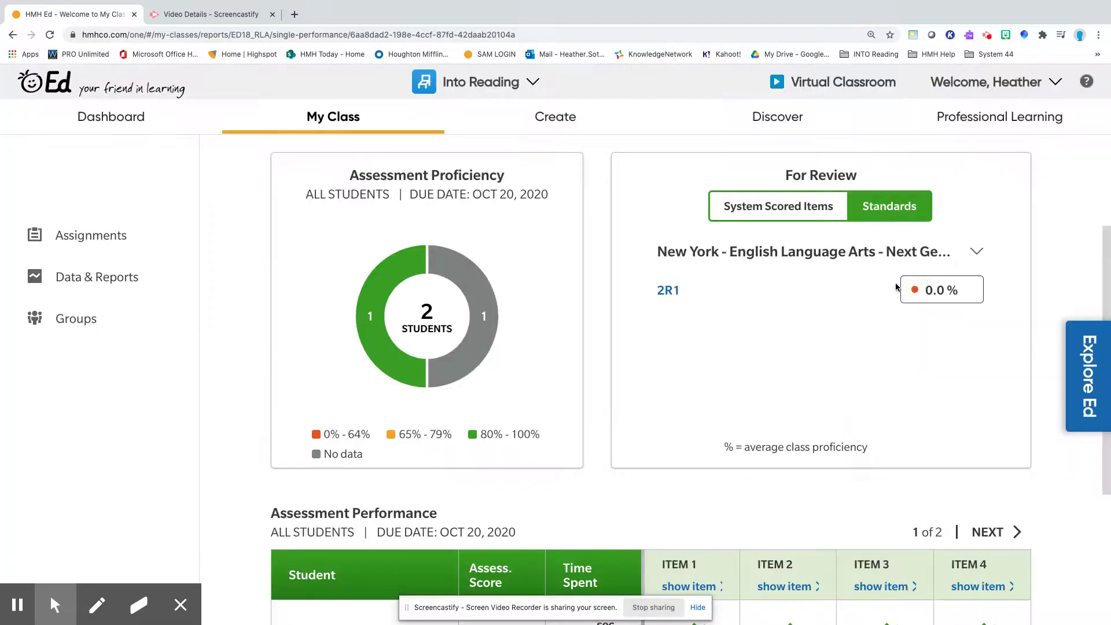
Show page 2 of 2 of the Assessment Performance table to see Item 5
{"action": "scroll", "coordinate": [866, 346], "scroll_direction": "down", "scroll_amount": 3}
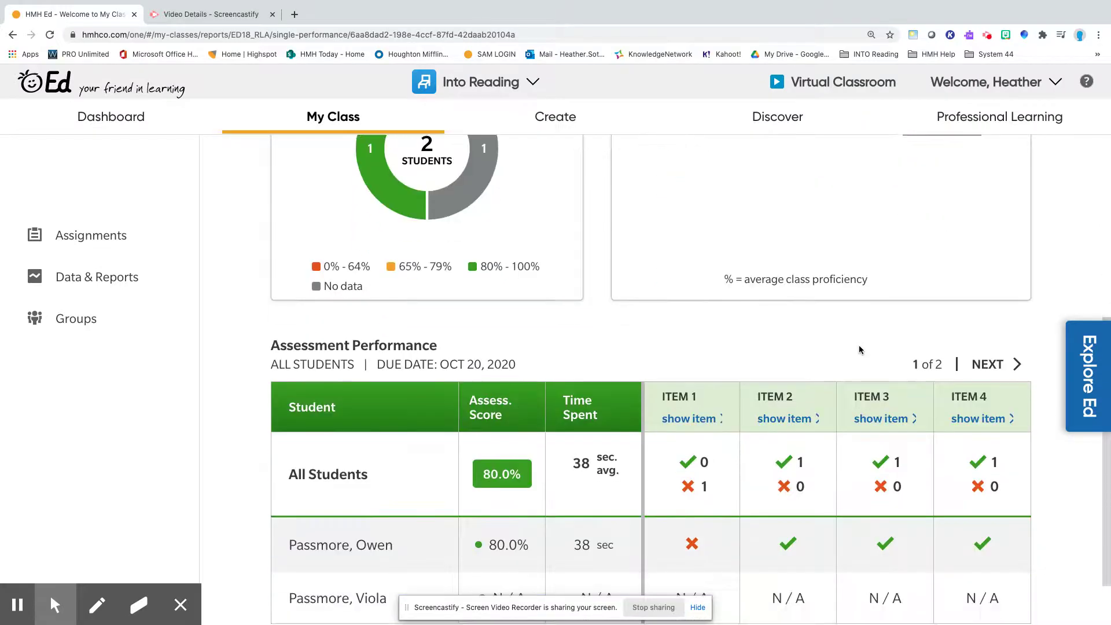
{"action": "scroll", "coordinate": [858, 345], "scroll_direction": "down", "scroll_amount": 1}
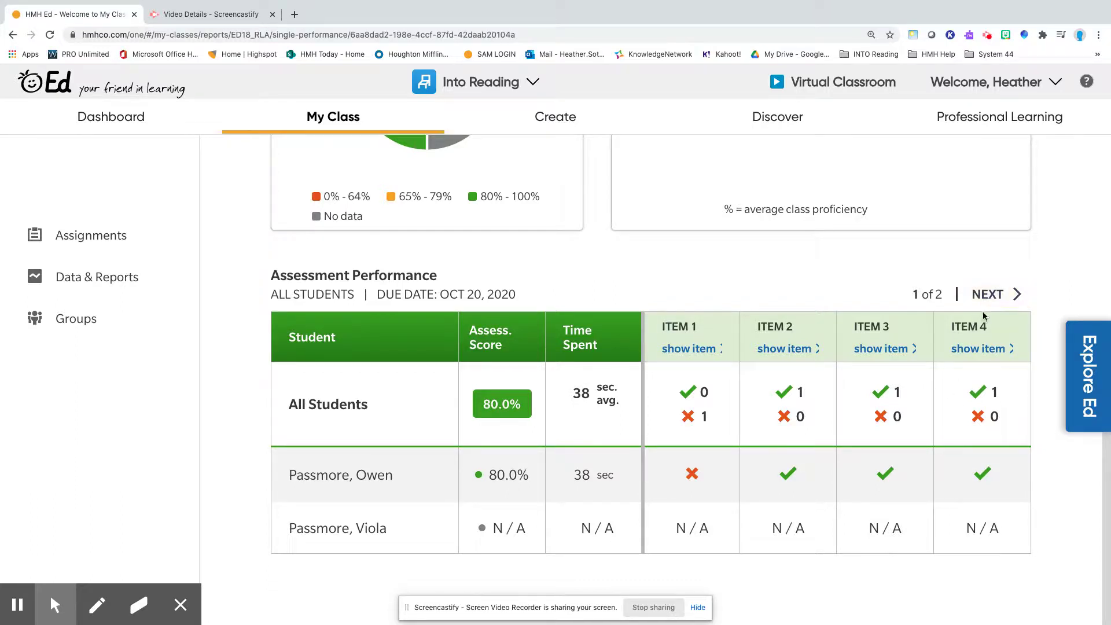
{"action": "left_click", "coordinate": [990, 296]}
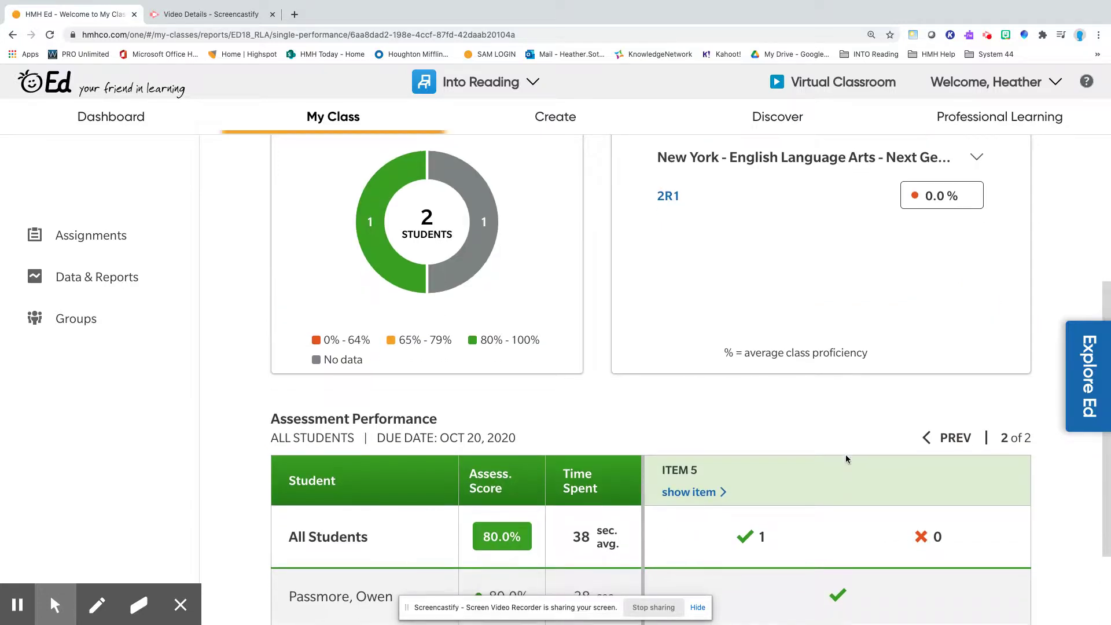
{"action": "scroll", "coordinate": [845, 453], "scroll_direction": "down", "scroll_amount": 3}
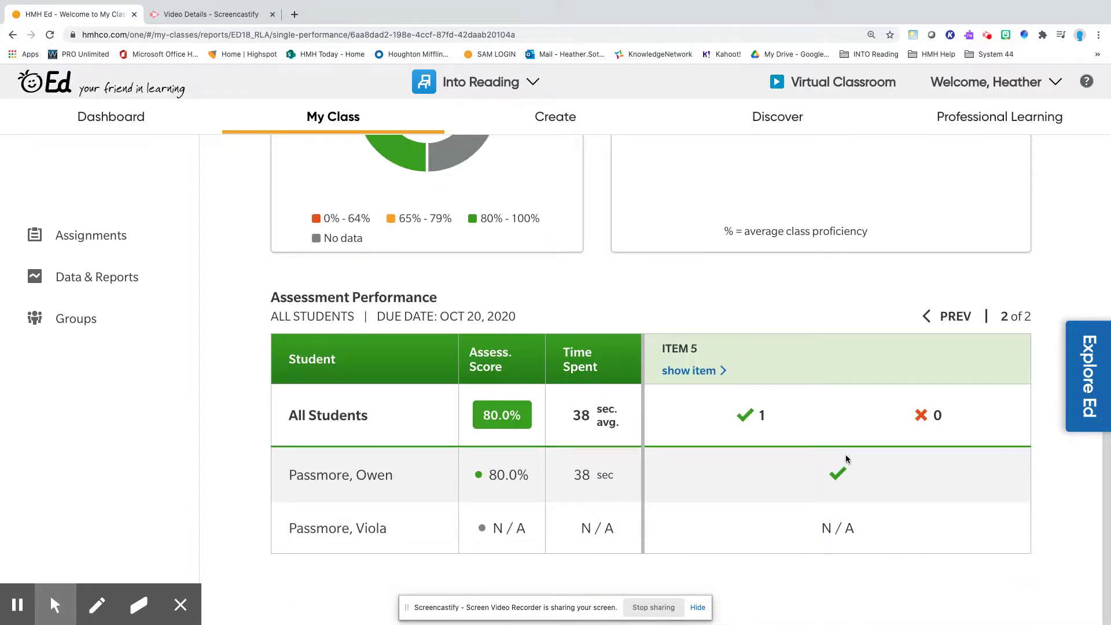
{"action": "scroll", "coordinate": [845, 453], "scroll_direction": "up", "scroll_amount": 8}
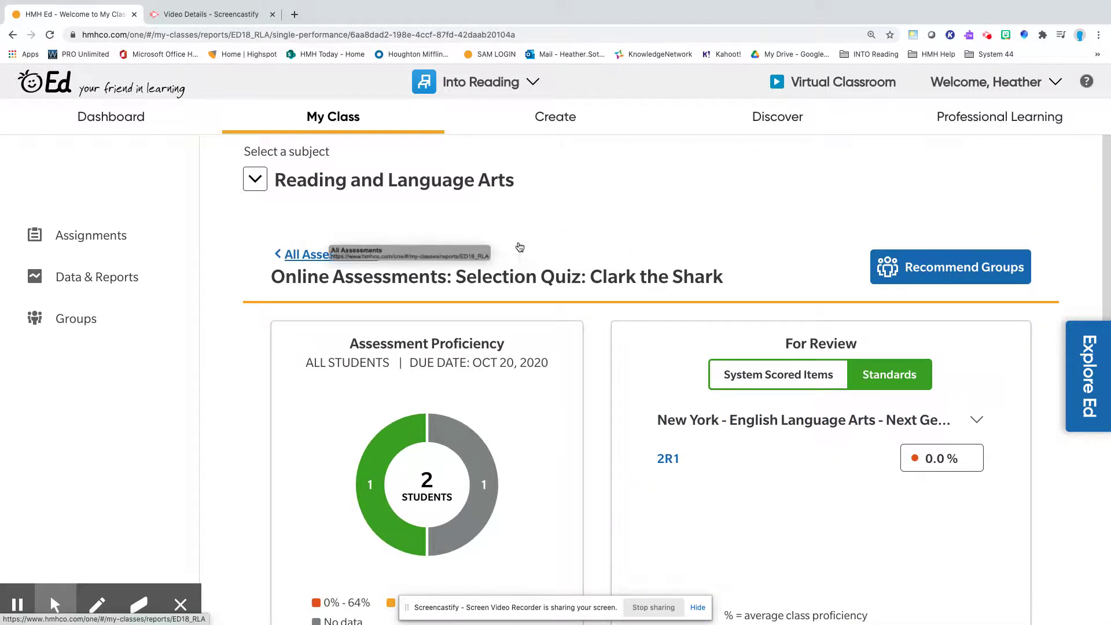
Use Recommend Groups, drag the ungrouped student into Group 2, and rename Group 1 to 'LR 2'
{"action": "left_click", "coordinate": [907, 269]}
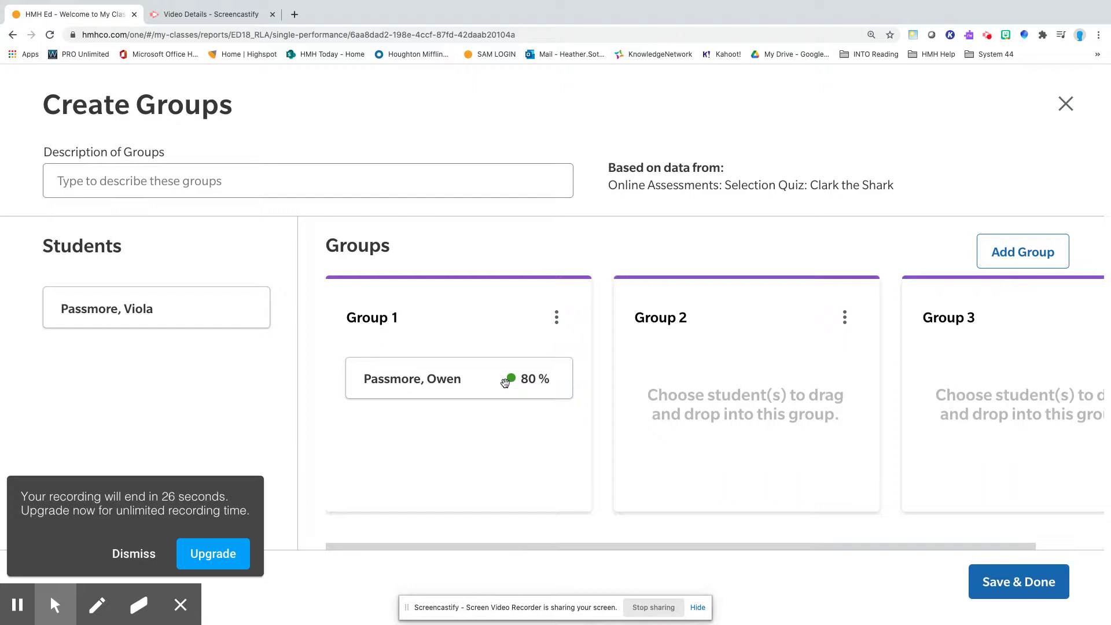
{"action": "left_click_drag", "start_coordinate": [194, 317], "coordinate": [758, 394]}
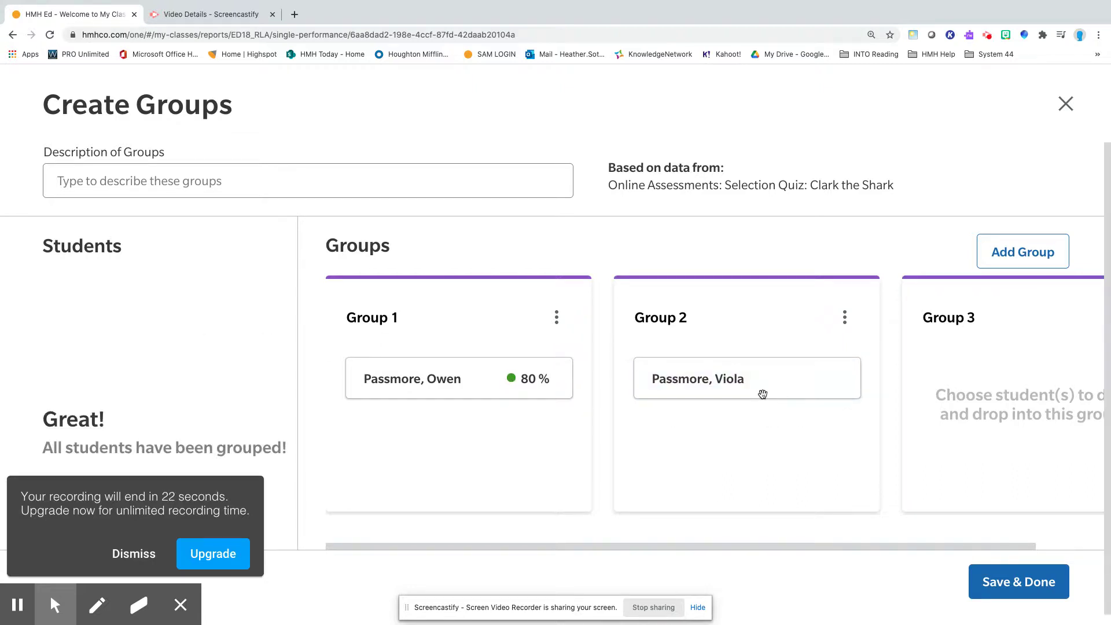
{"action": "left_click", "coordinate": [437, 322]}
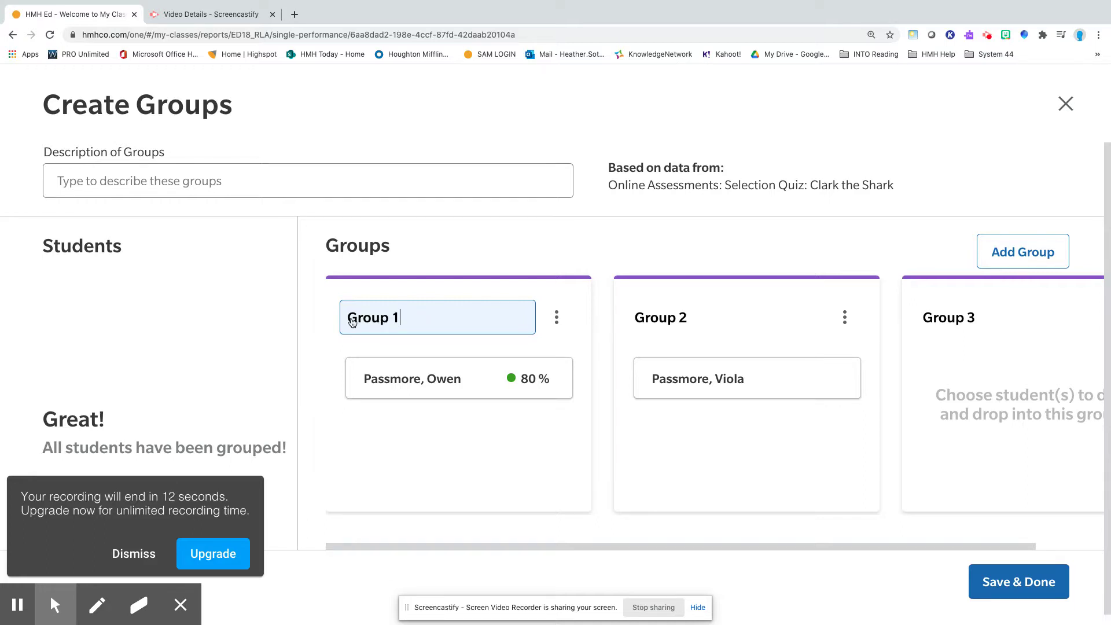
{"action": "left_click_drag", "start_coordinate": [405, 319], "coordinate": [327, 318]}
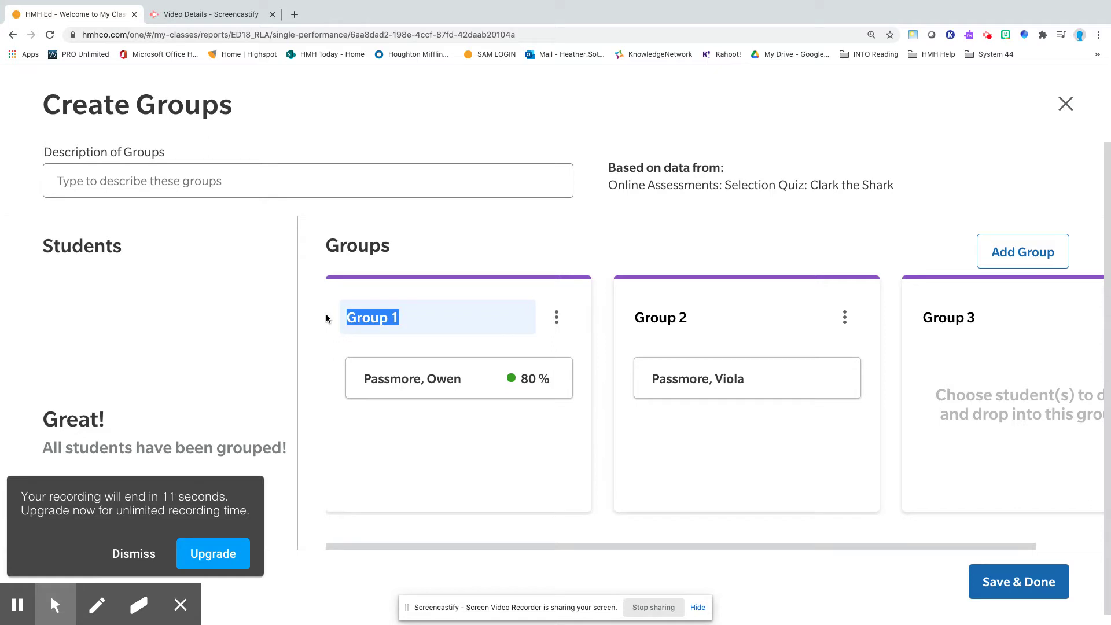
{"action": "type", "text": "LR 2"}
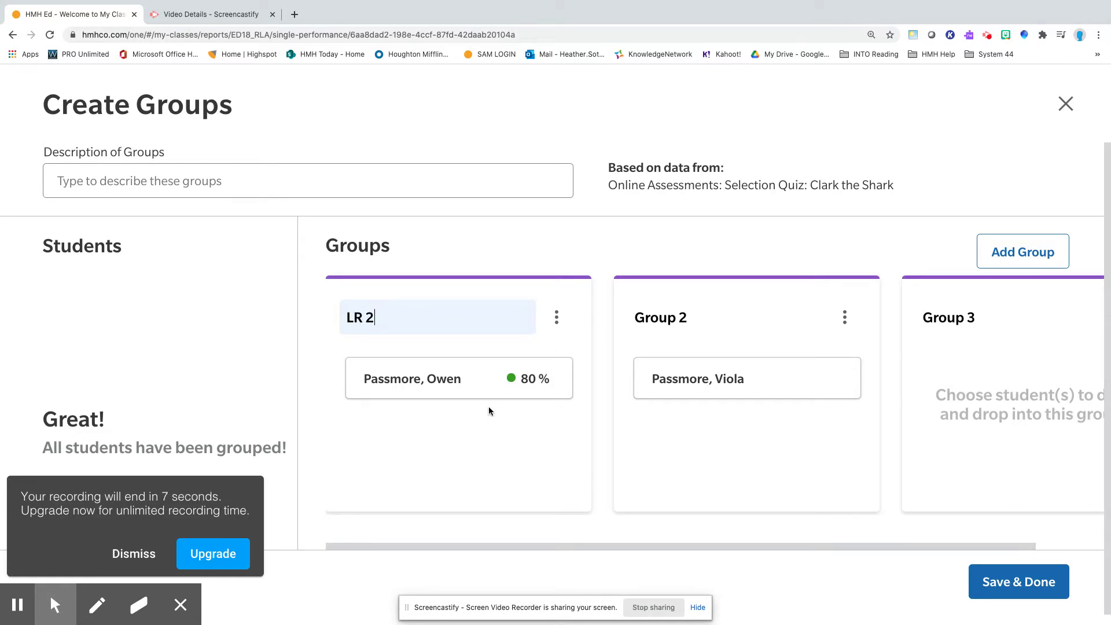